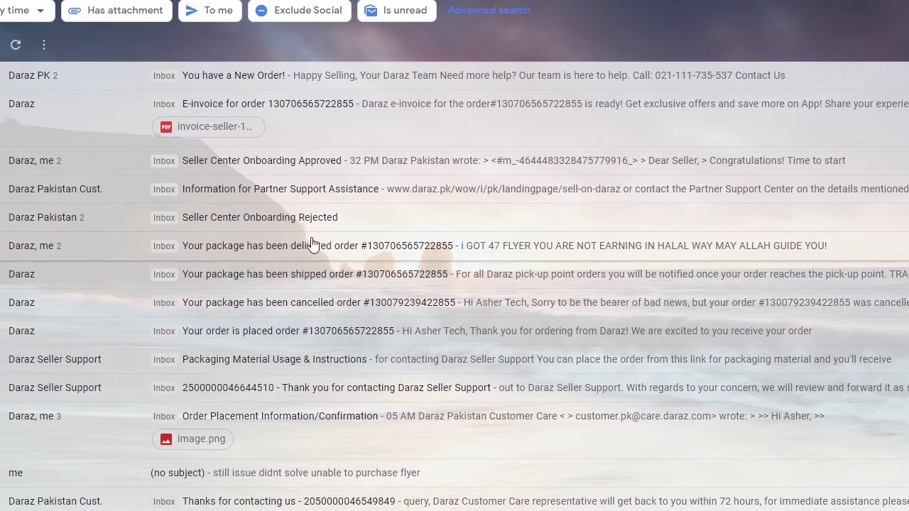
# Step: Review the Daraz emails in the mailbox, including the rejection reason in the Seller Center Onboarding Rejected message
pyautogui.scroll(-3, 312, 244)
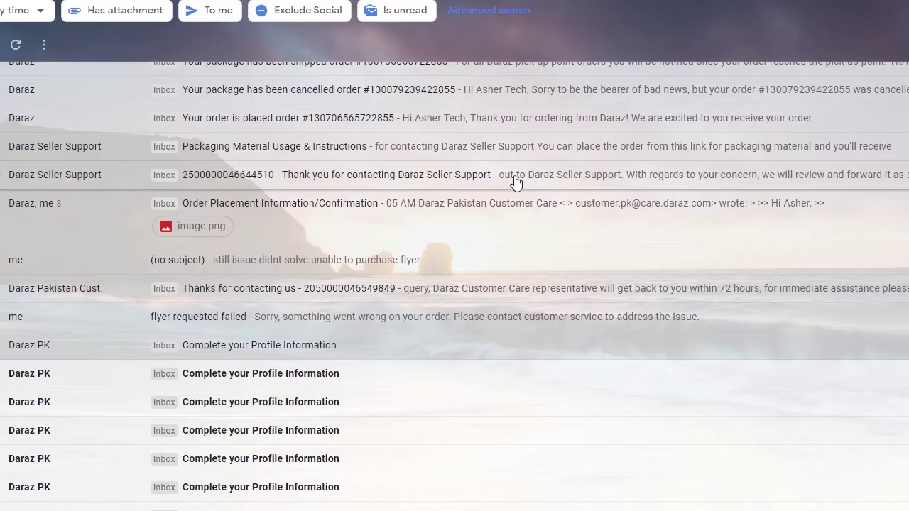
pyautogui.scroll(1, 511, 181)
pyautogui.scroll(3, 512, 180)
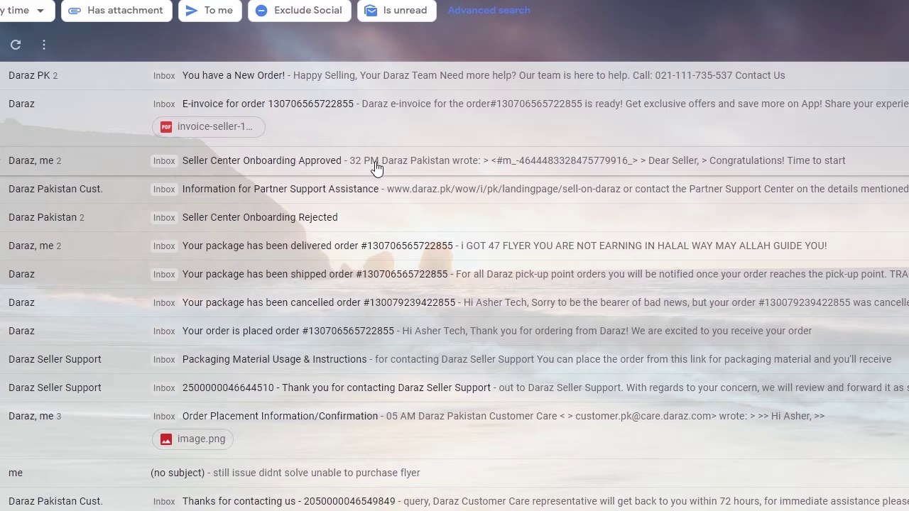
pyautogui.click(344, 222)
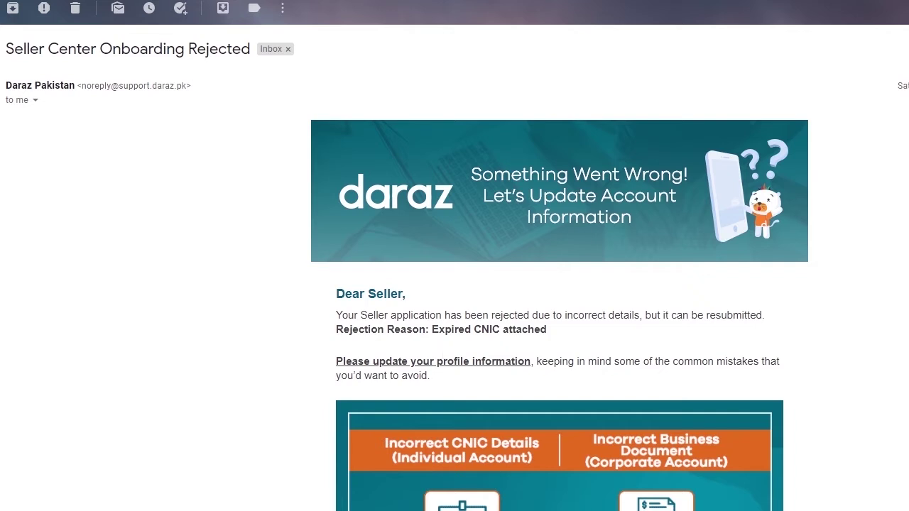
pyautogui.hotkey('alt', 'Left')
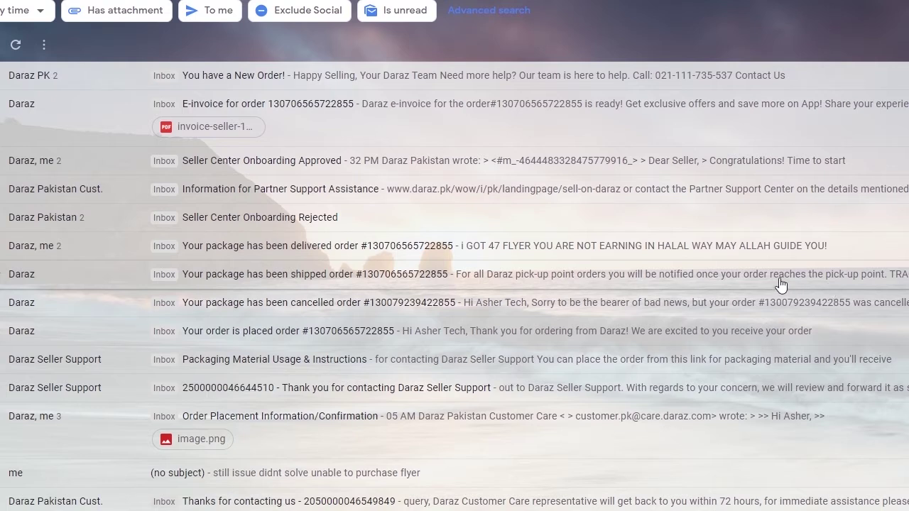
pyautogui.scroll(-1, 781, 284)
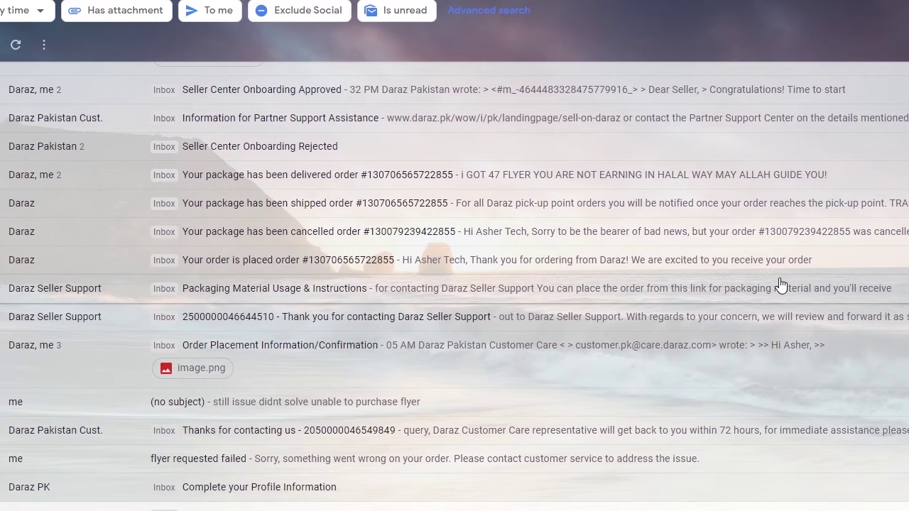
pyautogui.scroll(-2, 781, 284)
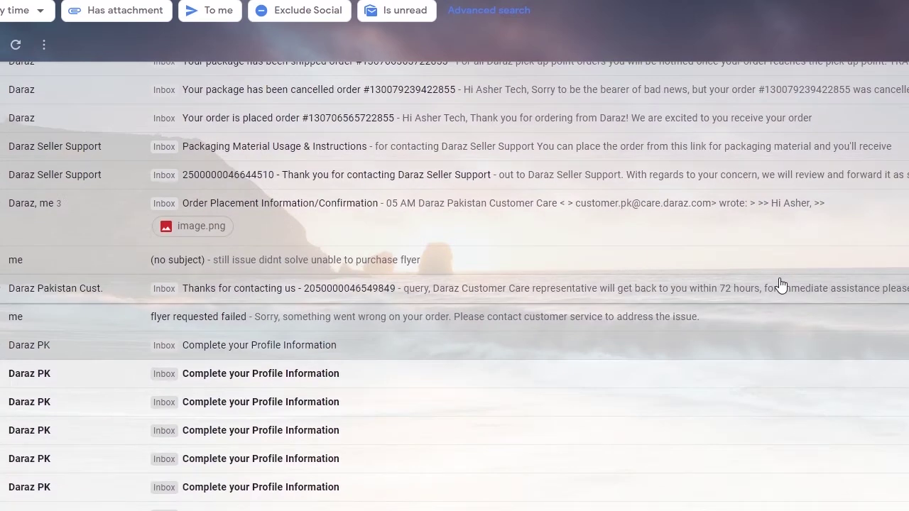
pyautogui.scroll(1, 731, 286)
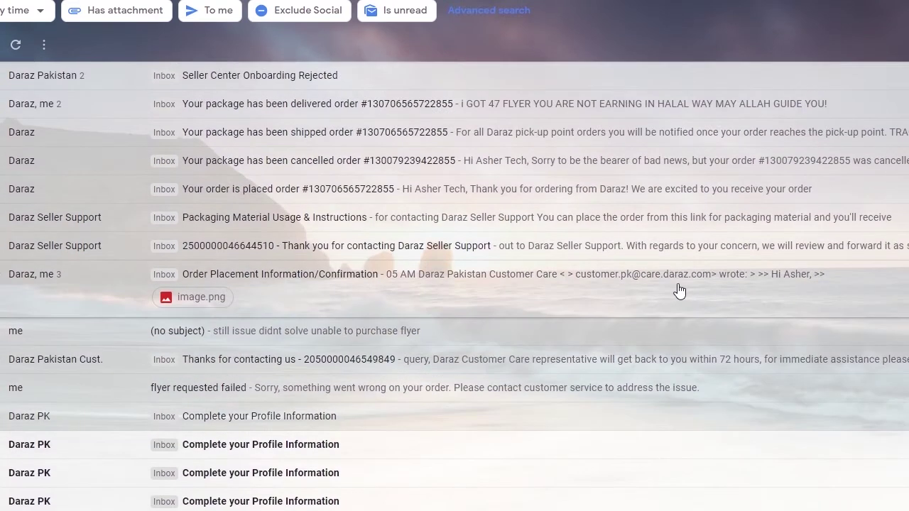
pyautogui.scroll(1, 660, 294)
pyautogui.scroll(1, 636, 299)
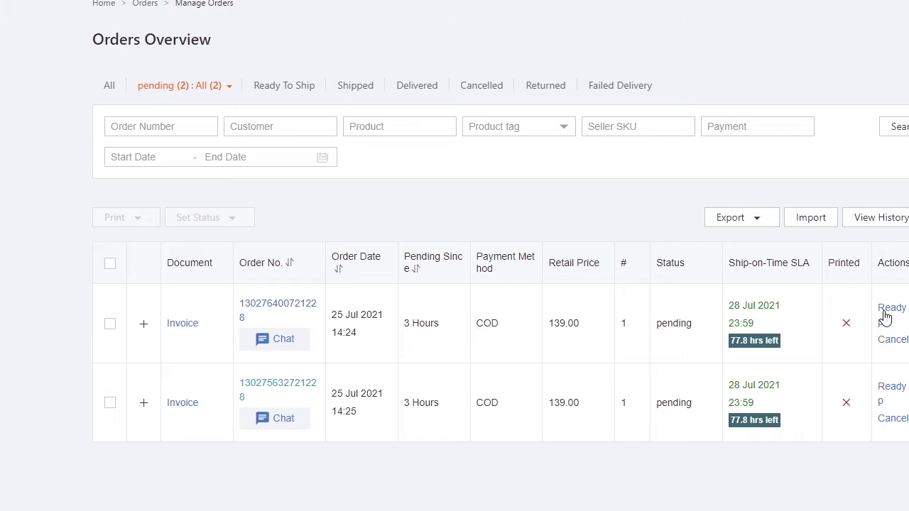
# Step: Select all pending orders in the orders overview and view the print options for the selected items
pyautogui.click(110, 267)
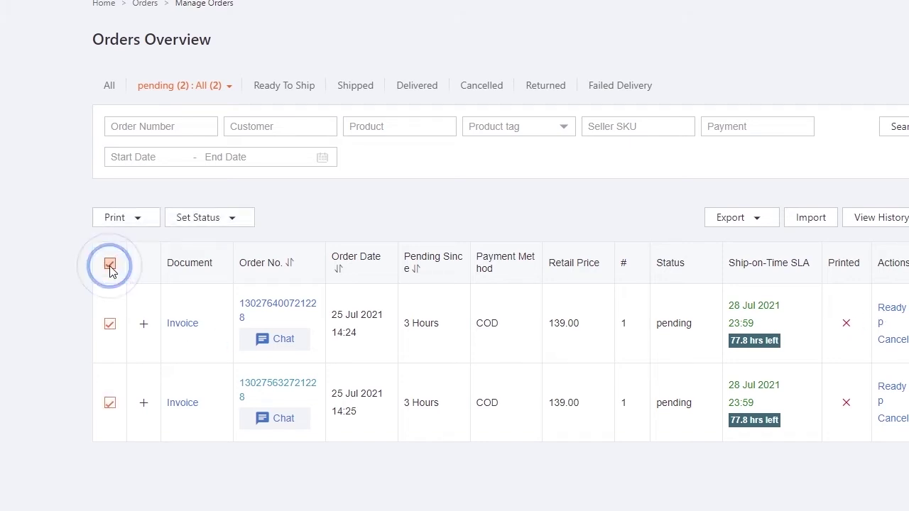
pyautogui.click(110, 263)
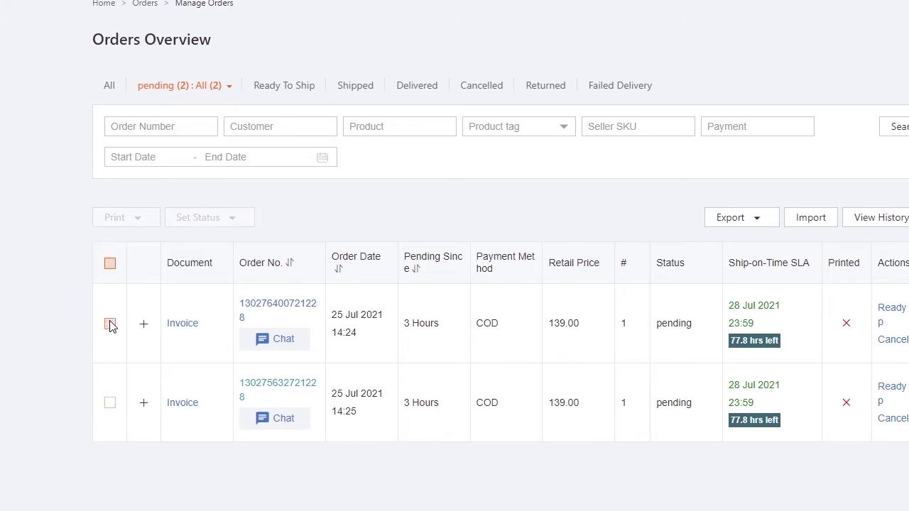
pyautogui.click(110, 324)
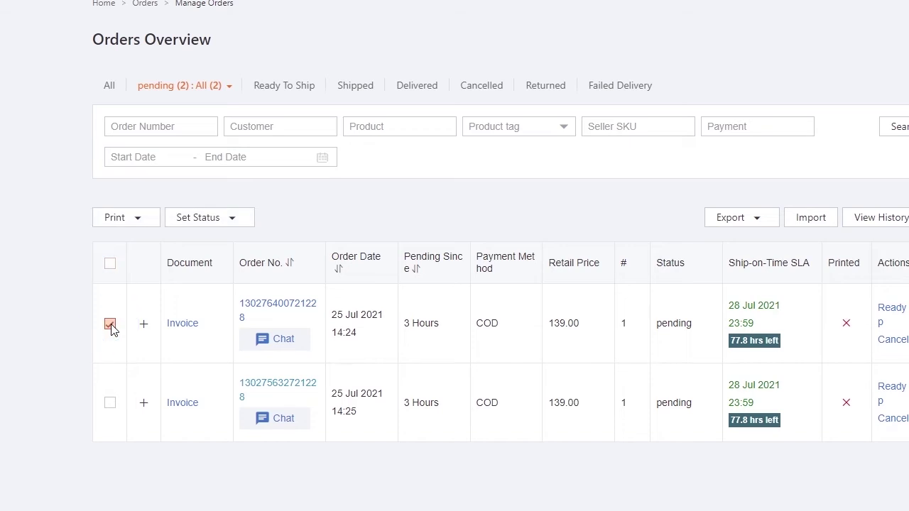
pyautogui.click(110, 264)
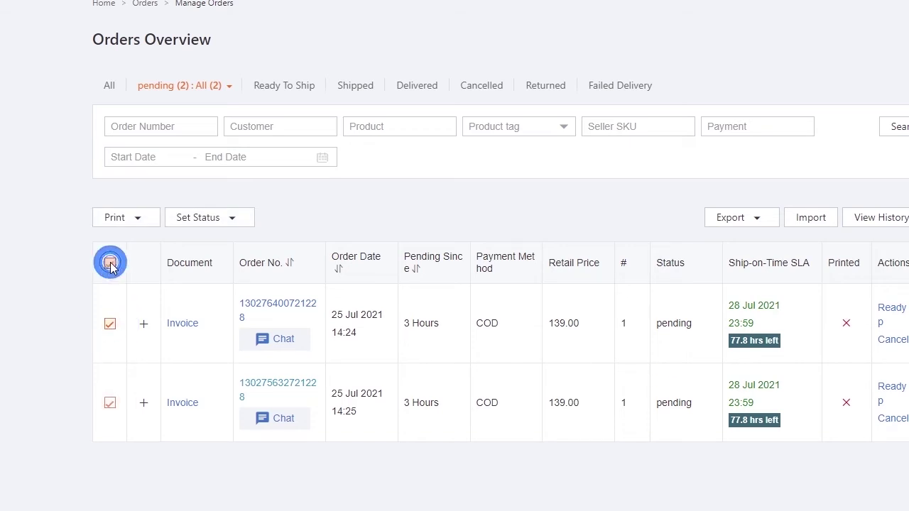
pyautogui.click(144, 224)
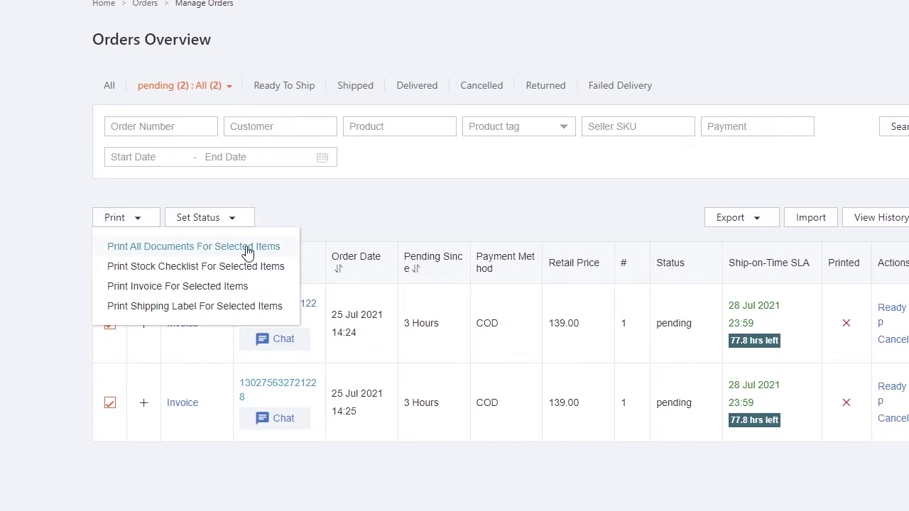
# Step: Start setting the selected orders to Ready To Ship, view the invoice ID form and close it without saving
pyautogui.click(198, 223)
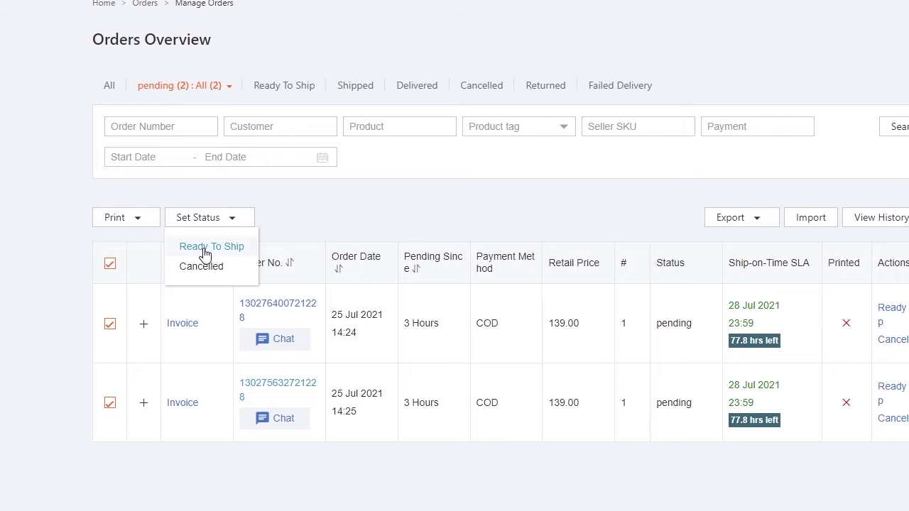
pyautogui.click(204, 247)
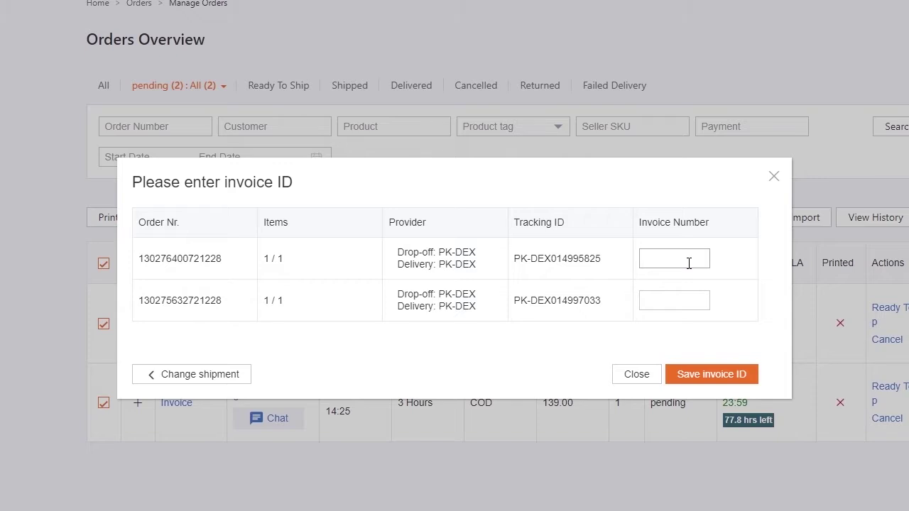
pyautogui.moveTo(139, 258); pyautogui.dragTo(216, 259)
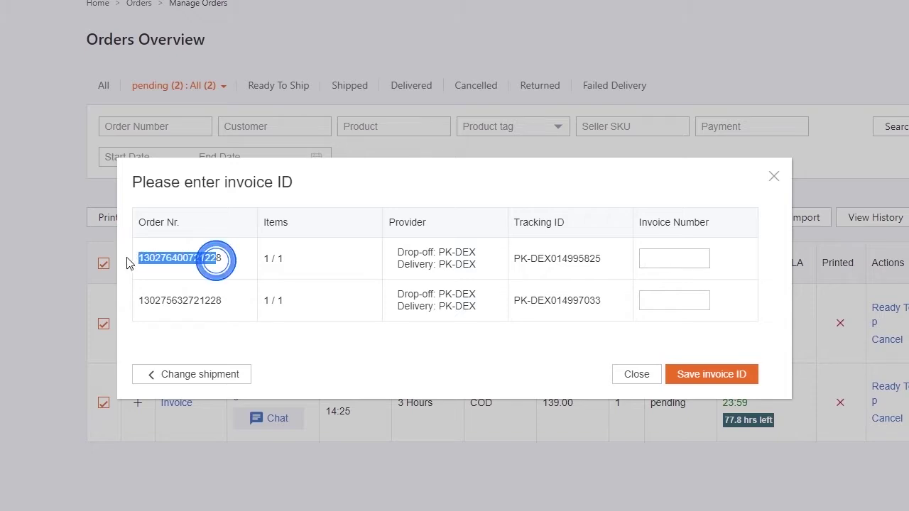
pyautogui.click(775, 177)
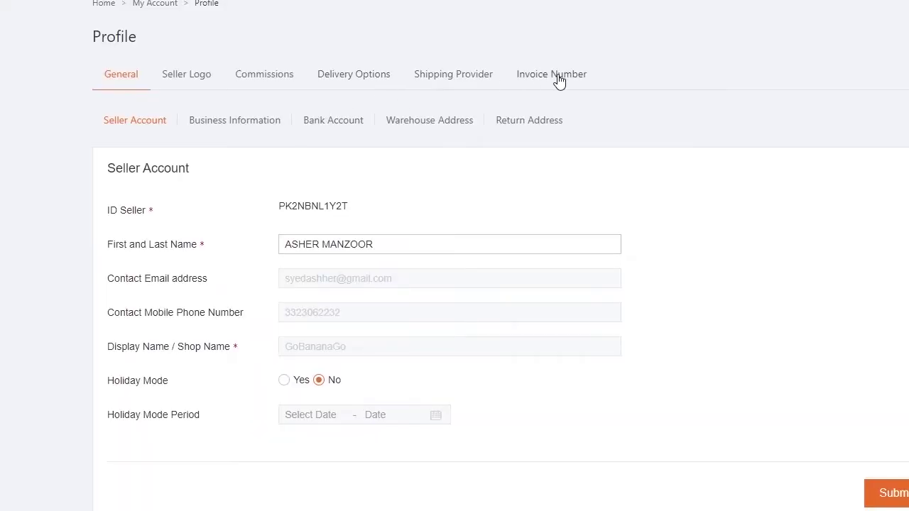
# Step: Set the profile's invoice number generation type to Use Order Number and save the settings
pyautogui.click(557, 75)
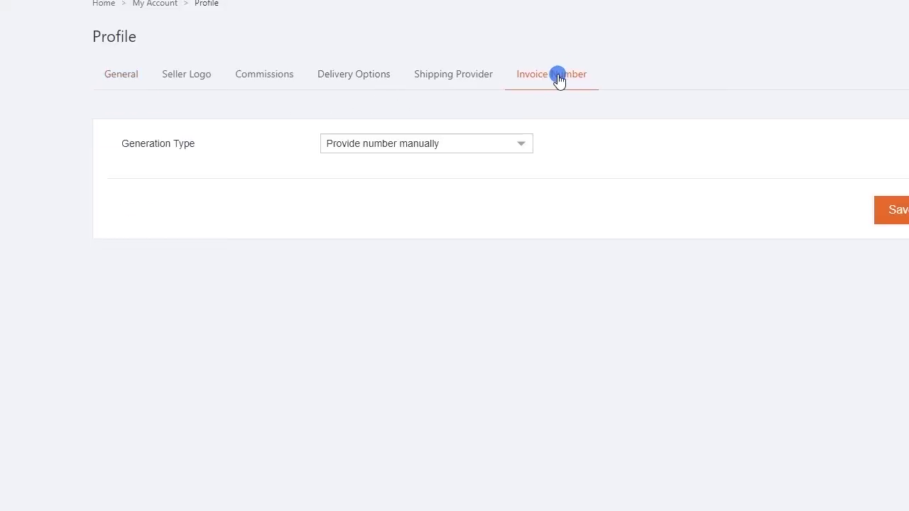
pyautogui.click(411, 148)
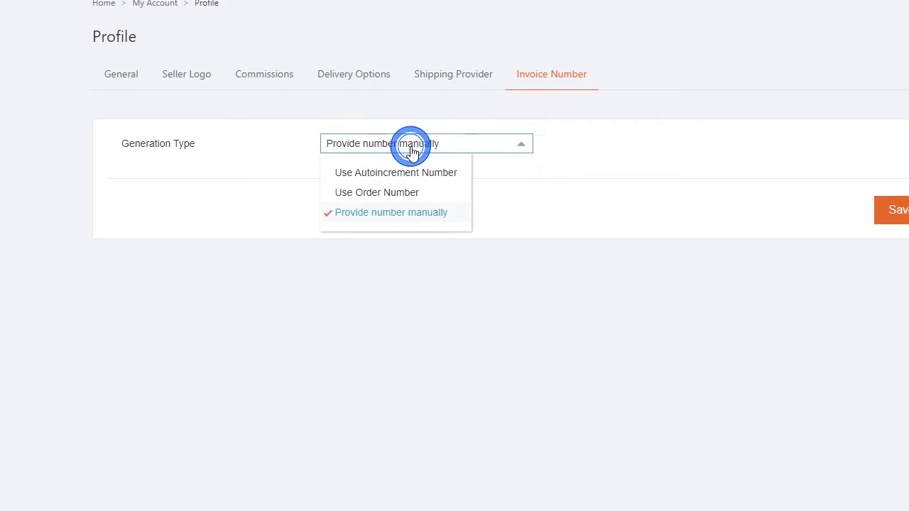
pyautogui.click(395, 193)
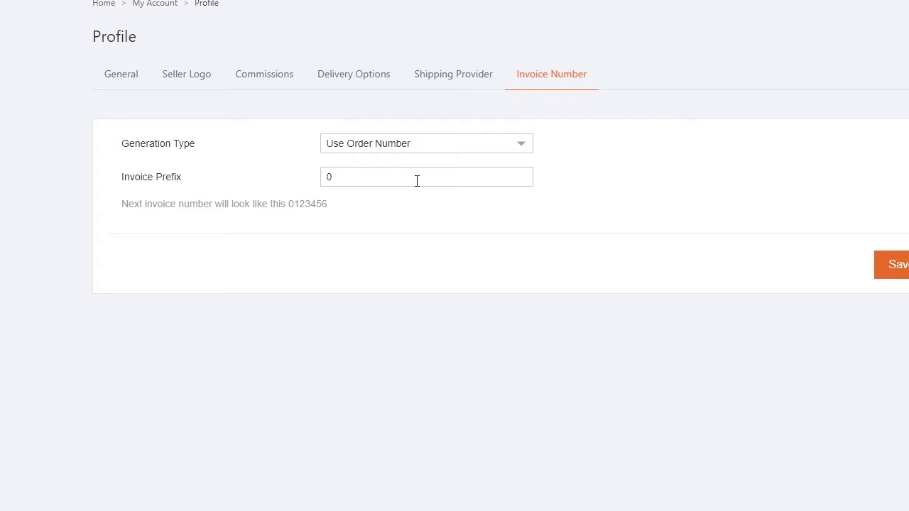
pyautogui.click(893, 264)
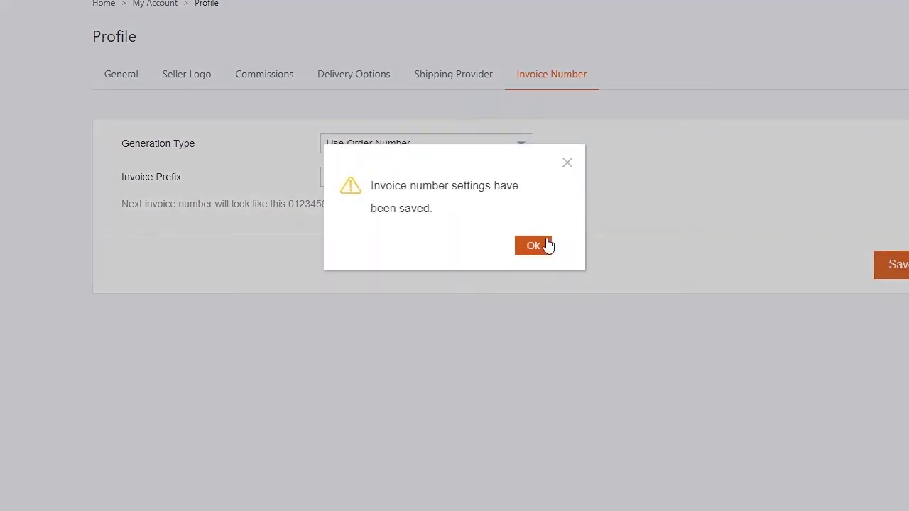
pyautogui.click(533, 245)
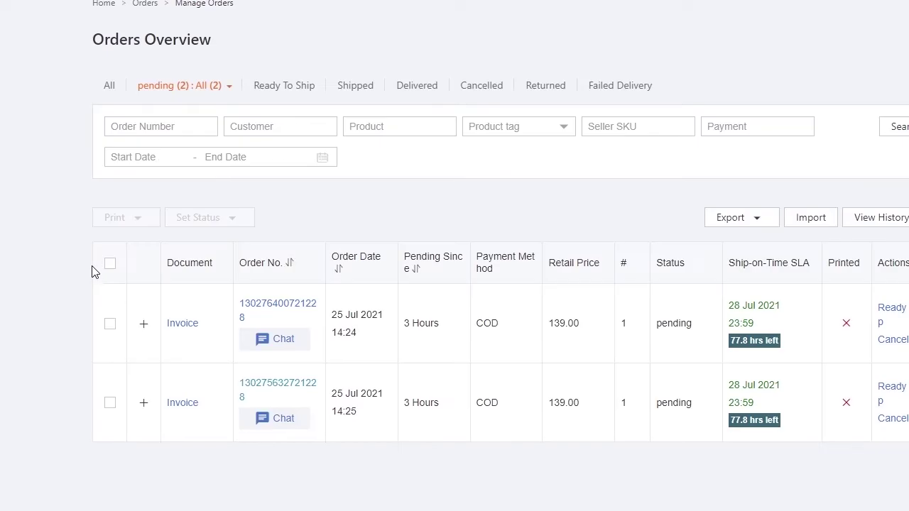
# Step: Start setting all pending orders to Ready To Ship, compare the prefilled invoice numbers with the order numbers, and close the form unsaved
pyautogui.click(109, 263)
pyautogui.click(210, 221)
pyautogui.click(210, 250)
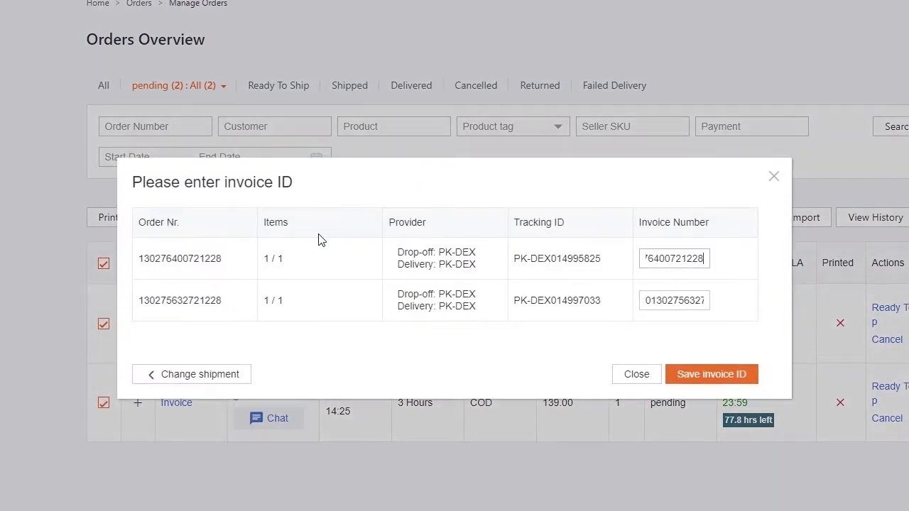
pyautogui.moveTo(235, 260); pyautogui.dragTo(140, 260)
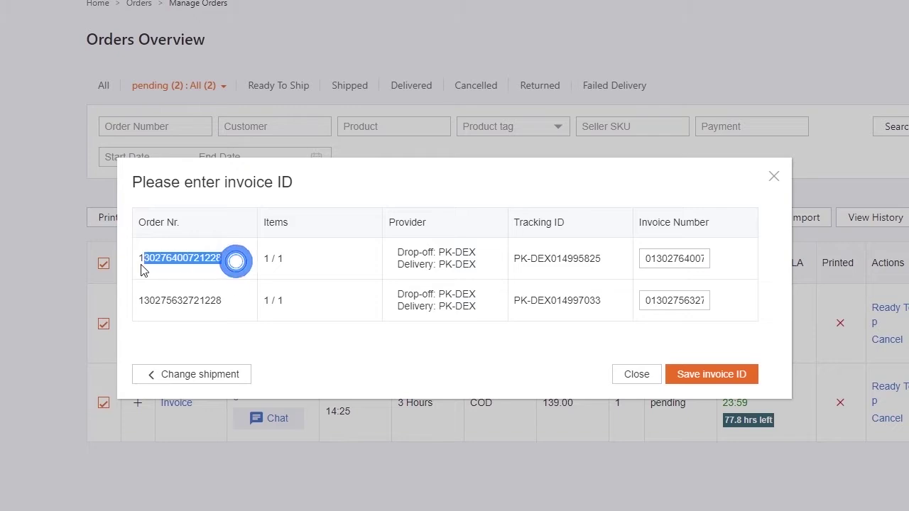
pyautogui.click(659, 259)
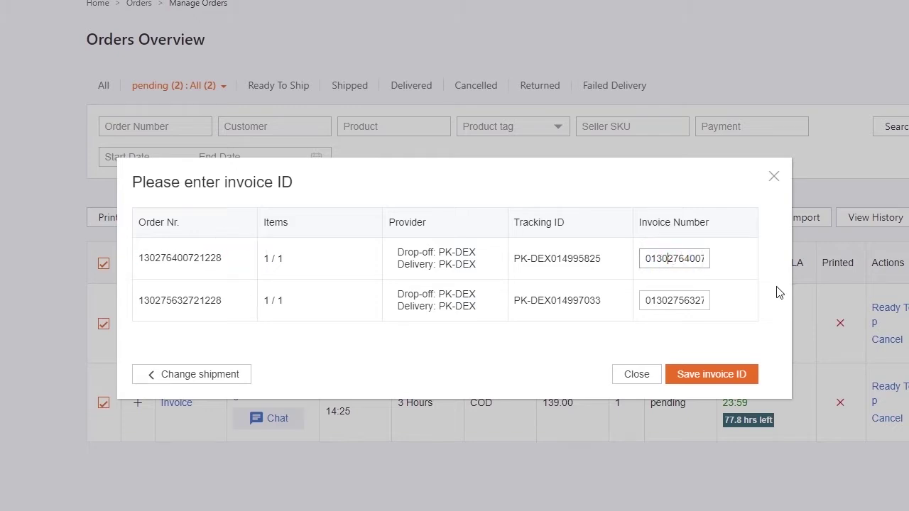
pyautogui.press('BackSpace')
pyautogui.press('End')
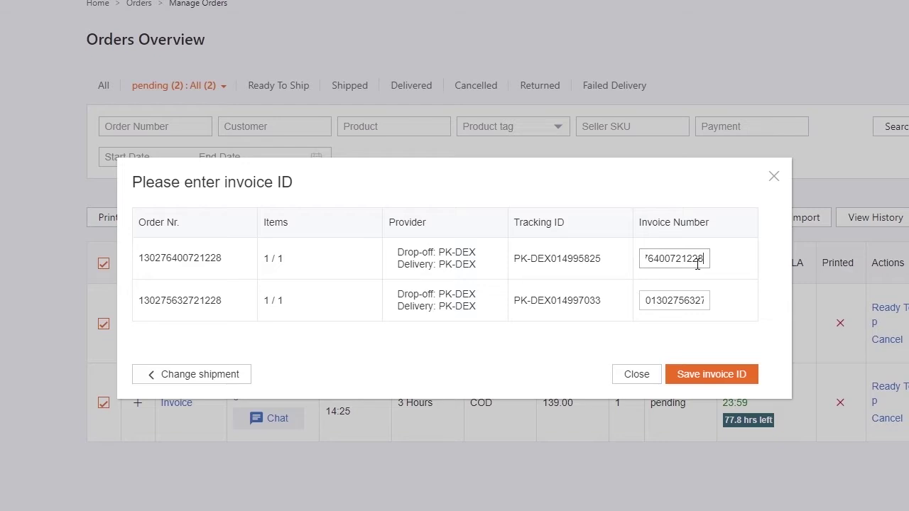
pyautogui.click(639, 372)
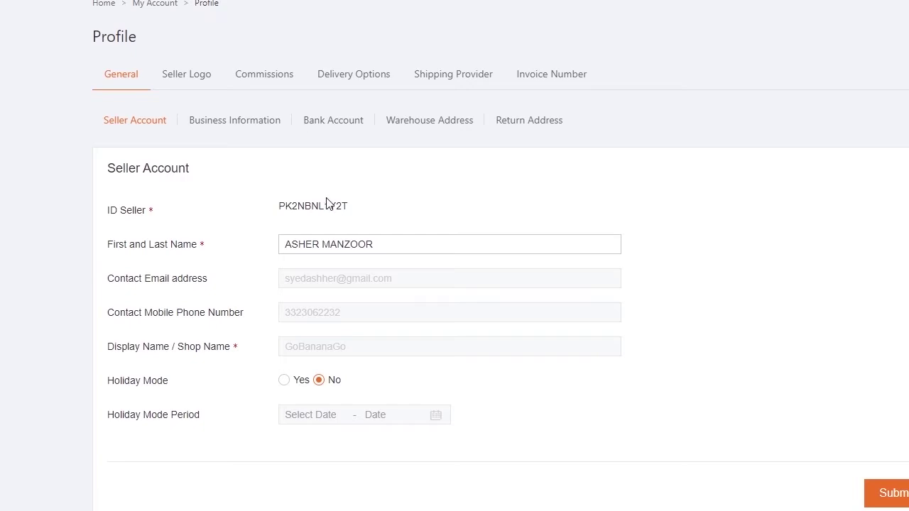
# Step: Set the profile's invoice number generation type to Use Autoincrement Number with prefix 0 and next number 0, and save the settings
pyautogui.click(545, 82)
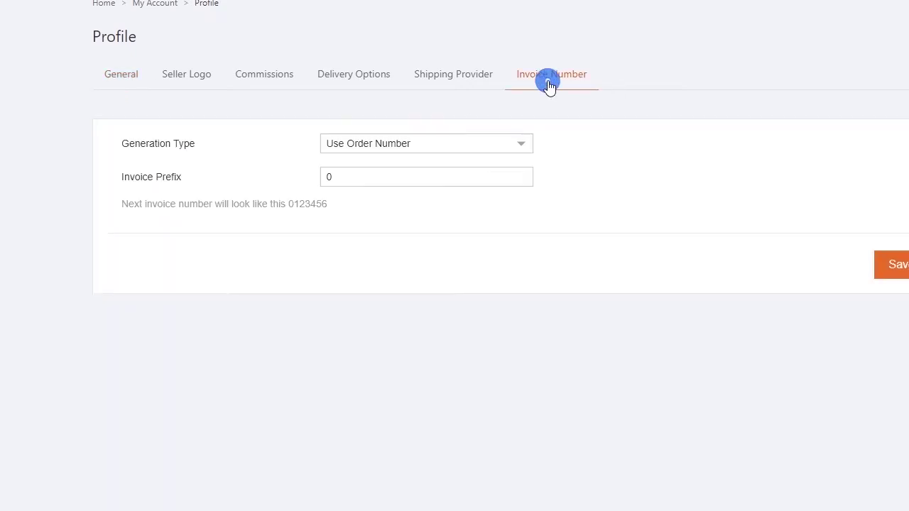
pyautogui.click(446, 146)
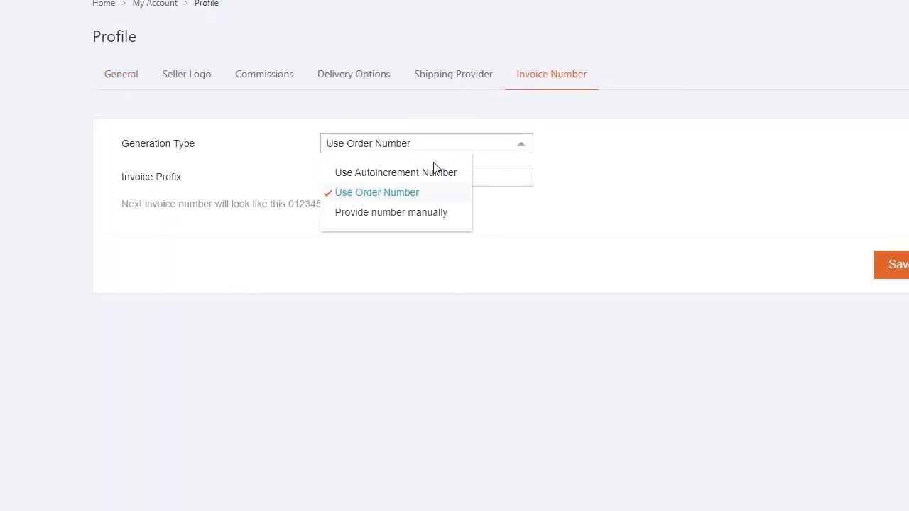
pyautogui.click(408, 177)
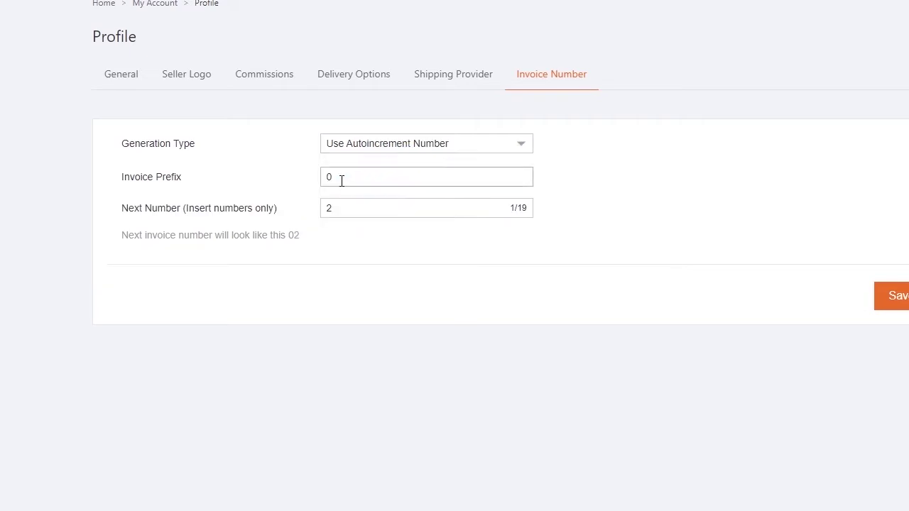
pyautogui.doubleClick(339, 178)
pyautogui.doubleClick(342, 208)
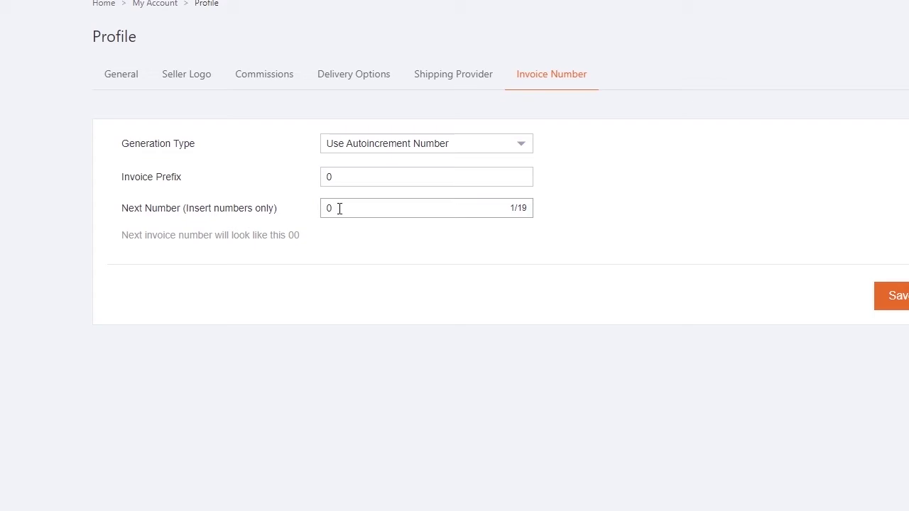
pyautogui.click(432, 183)
pyautogui.write('00')
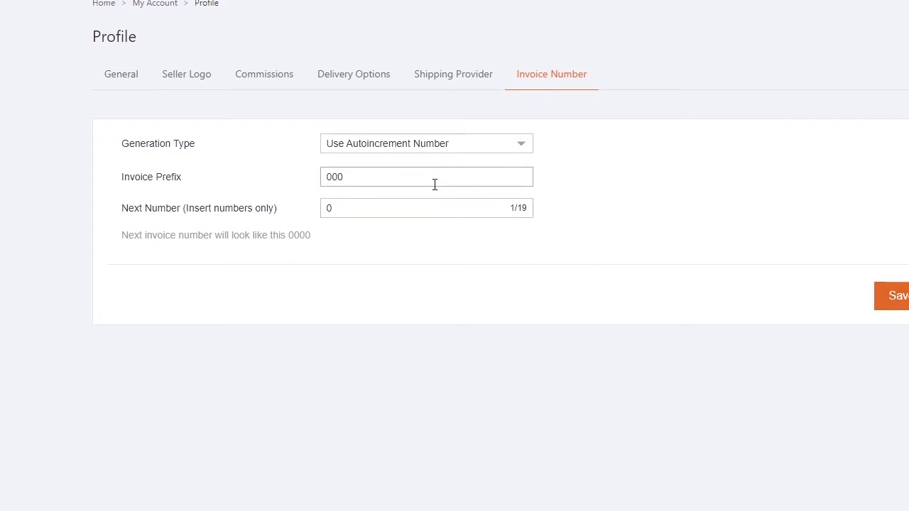
pyautogui.click(371, 208)
pyautogui.click(357, 175)
pyautogui.click(896, 301)
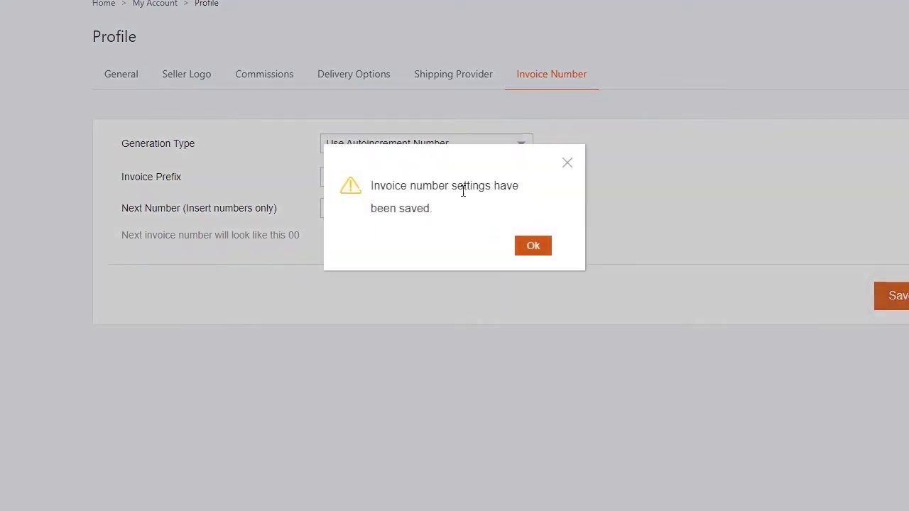
pyautogui.click(524, 245)
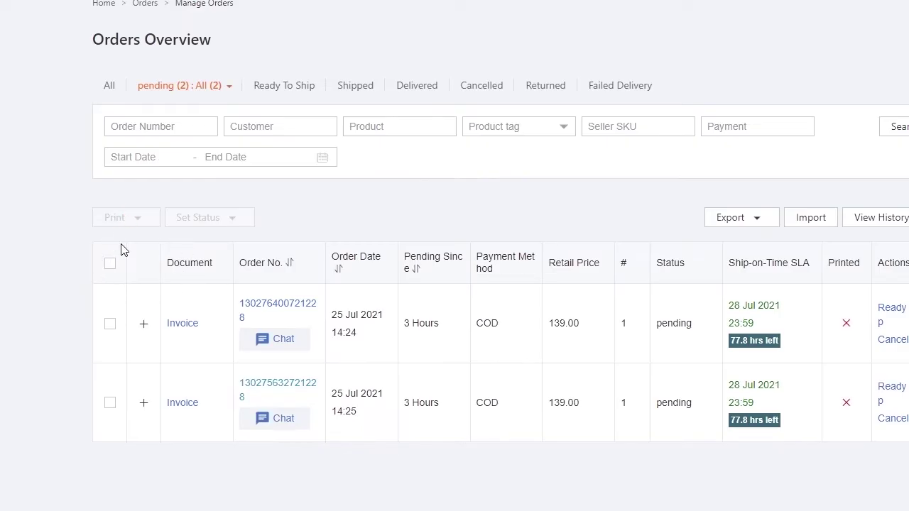
# Step: Start setting all pending orders to Ready To Ship and save the autoincremented invoice numbers 01 and 02
pyautogui.click(110, 263)
pyautogui.click(211, 218)
pyautogui.click(213, 246)
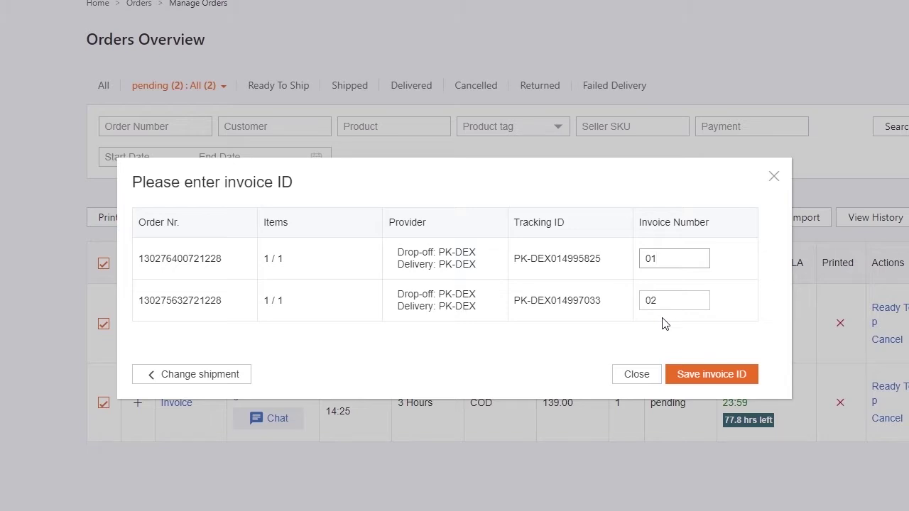
pyautogui.click(668, 295)
pyautogui.hotkey('shift', 'Tab')
pyautogui.click(724, 376)
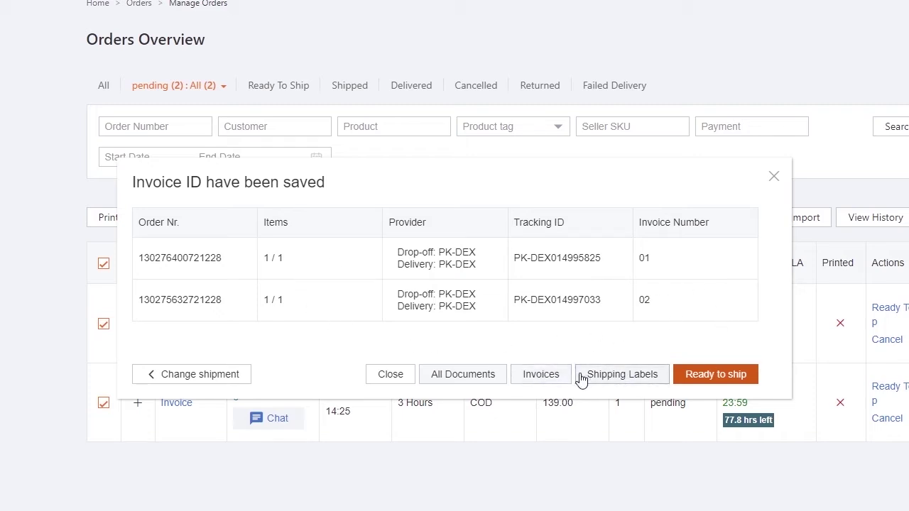
# Step: Generate all documents for the two orders and check the picklist page
pyautogui.click(458, 377)
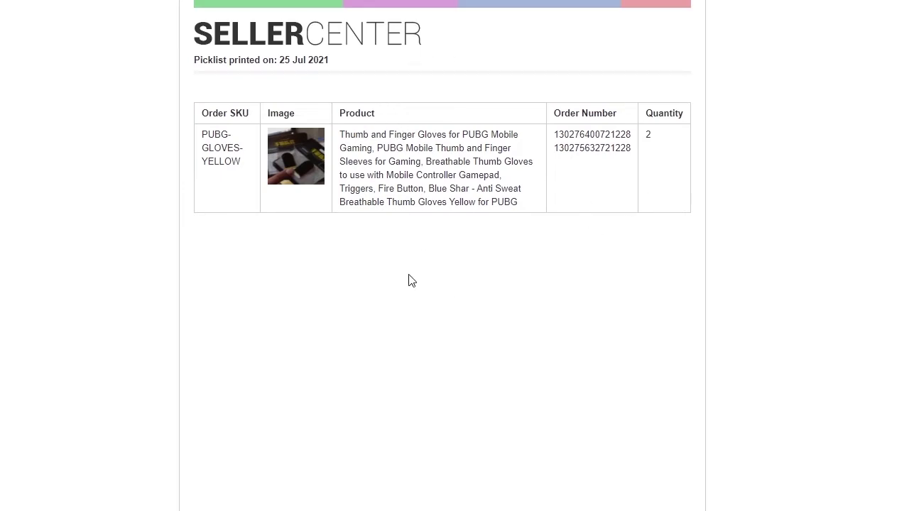
pyautogui.scroll(-2, 470, 142)
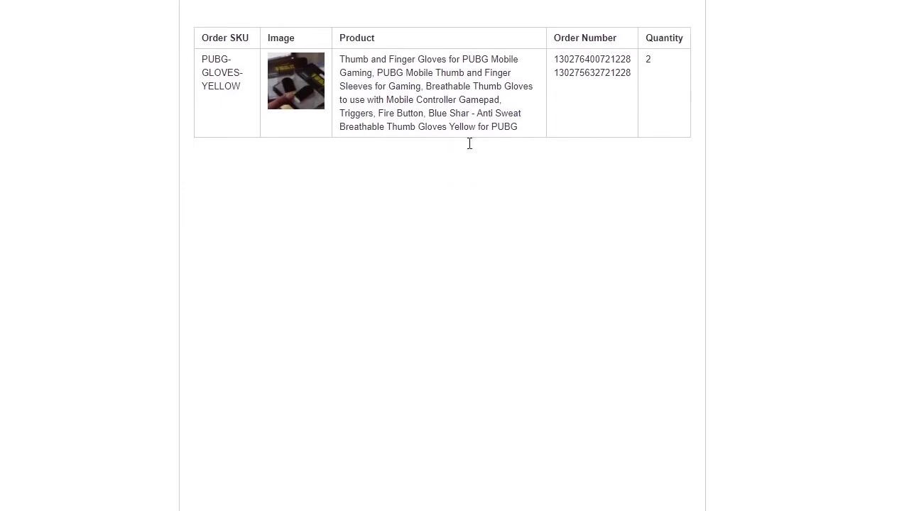
pyautogui.scroll(1, 660, 107)
pyautogui.scroll(1, 660, 106)
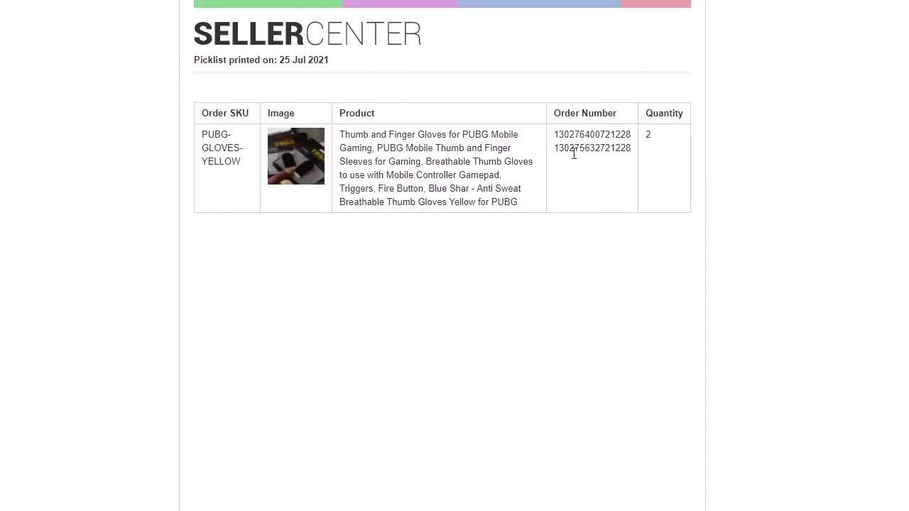
pyautogui.scroll(-3, 615, 149)
pyautogui.scroll(3, 615, 156)
# Step: Examine the shipping label and purchase summary pages generated for each order
pyautogui.scroll(-5, 348, 256)
pyautogui.scroll(-4, 358, 255)
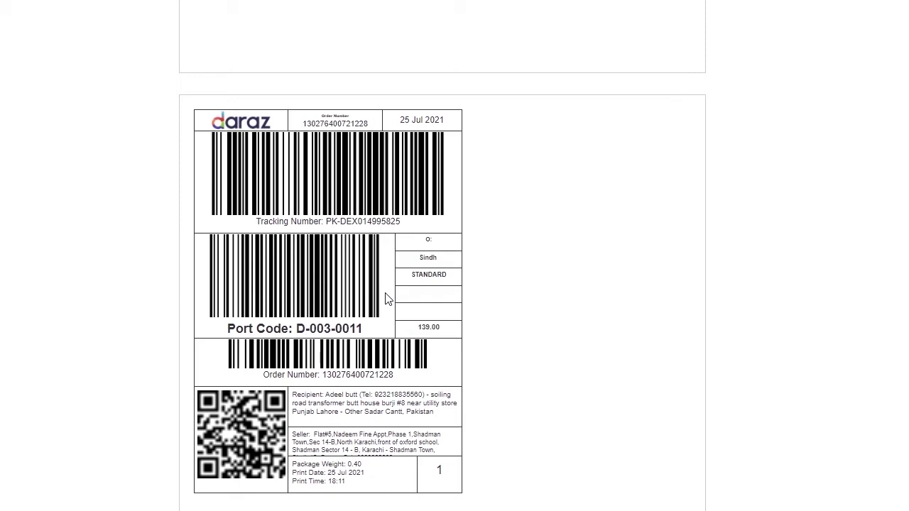
pyautogui.scroll(-9, 387, 299)
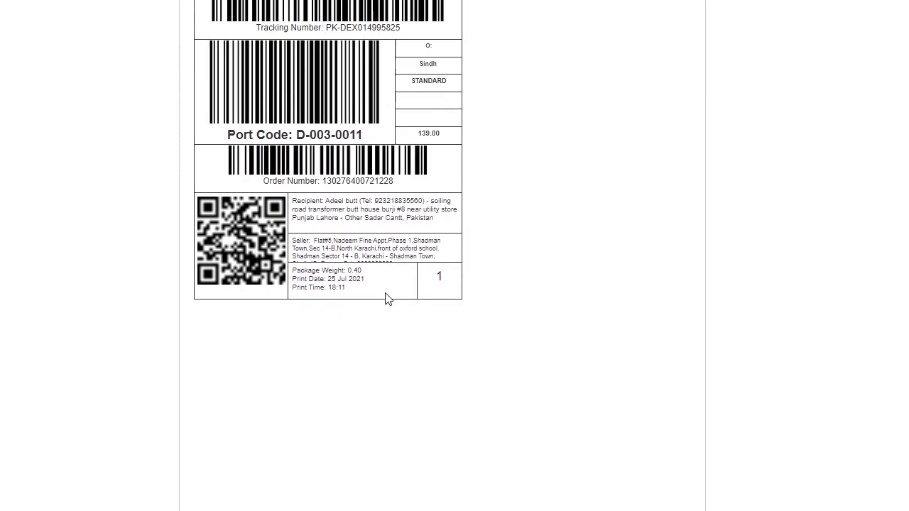
pyautogui.scroll(-2, 387, 298)
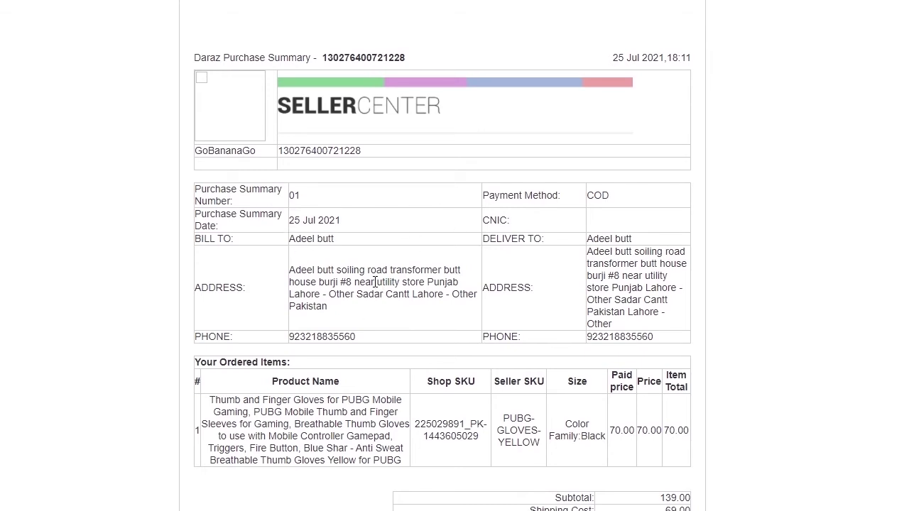
pyautogui.scroll(-8, 374, 281)
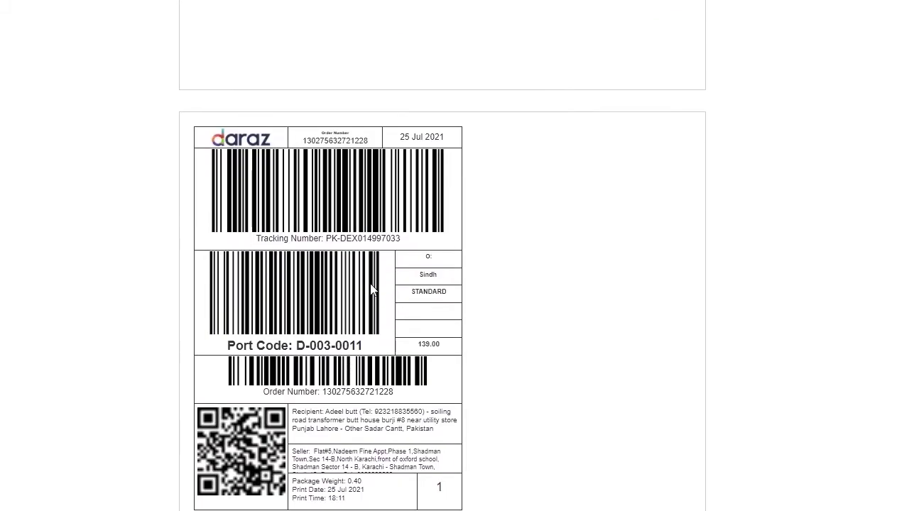
pyautogui.scroll(4, 371, 289)
pyautogui.scroll(-3, 371, 290)
pyautogui.scroll(3, 367, 271)
pyautogui.scroll(-5, 365, 249)
pyautogui.scroll(-13, 364, 250)
pyautogui.scroll(6, 362, 252)
pyautogui.scroll(-10, 362, 255)
pyautogui.scroll(20, 361, 255)
pyautogui.scroll(-20, 362, 255)
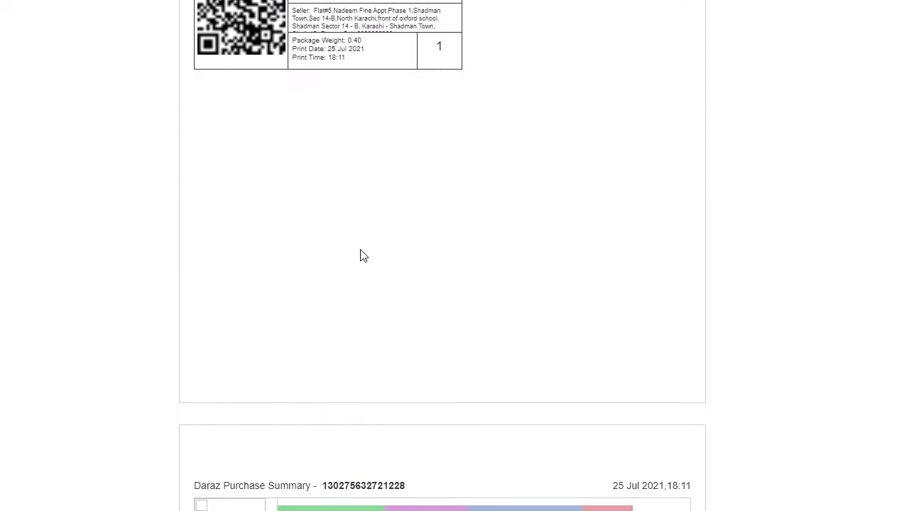
pyautogui.scroll(-9, 372, 319)
pyautogui.scroll(20, 371, 319)
pyautogui.scroll(-11, 371, 319)
pyautogui.scroll(5, 371, 320)
pyautogui.scroll(3, 371, 319)
pyautogui.scroll(-6, 371, 320)
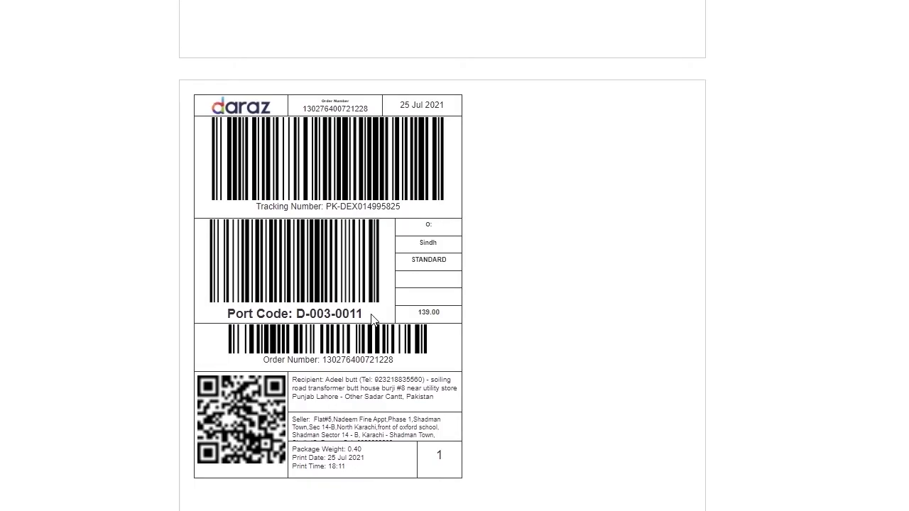
pyautogui.scroll(-10, 372, 320)
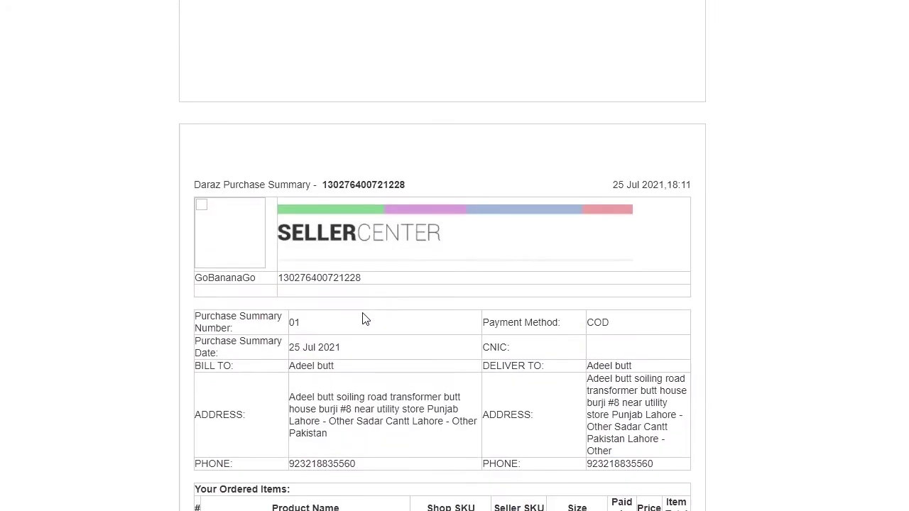
pyautogui.scroll(15, 364, 319)
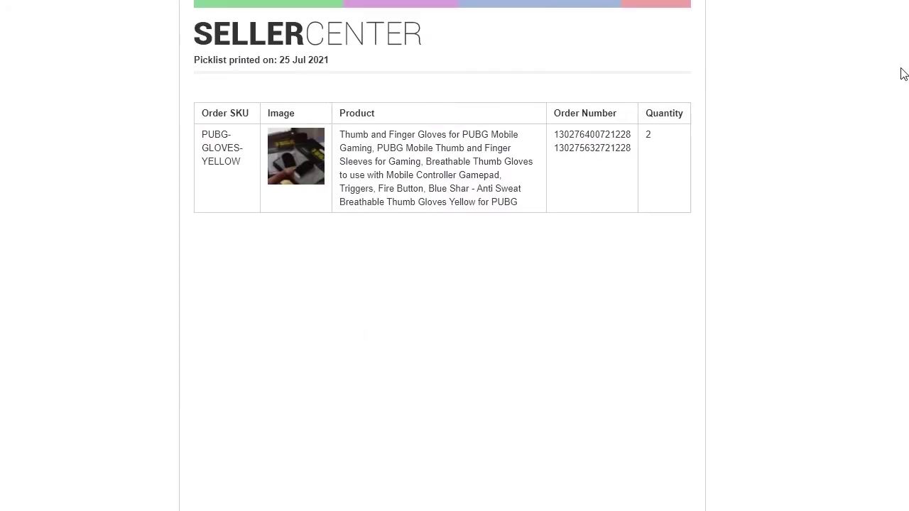
# Step: Print all pages of the order documents in portrait layout and black and white, and close the saved invoice ID dialog
pyautogui.hotkey('ctrl', 'p')
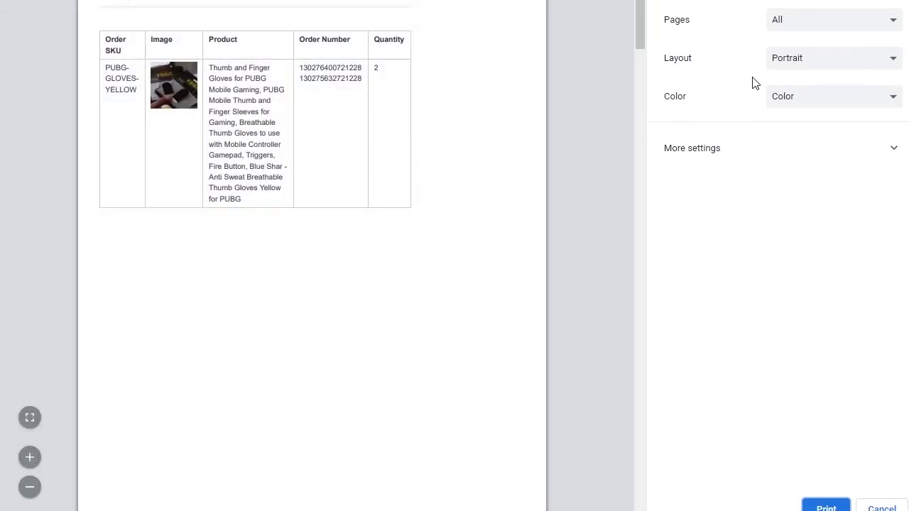
pyautogui.click(814, 69)
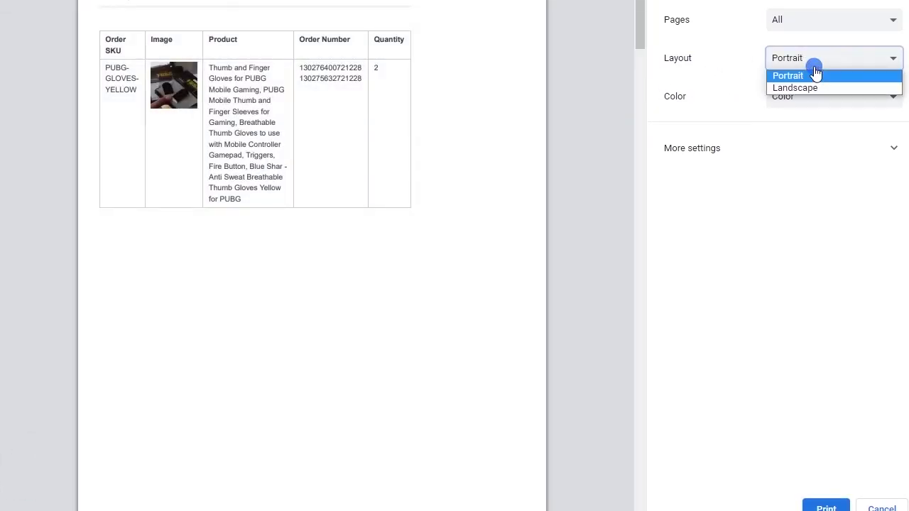
pyautogui.click(802, 65)
pyautogui.click(804, 96)
pyautogui.click(805, 114)
pyautogui.scroll(-20, 415, 130)
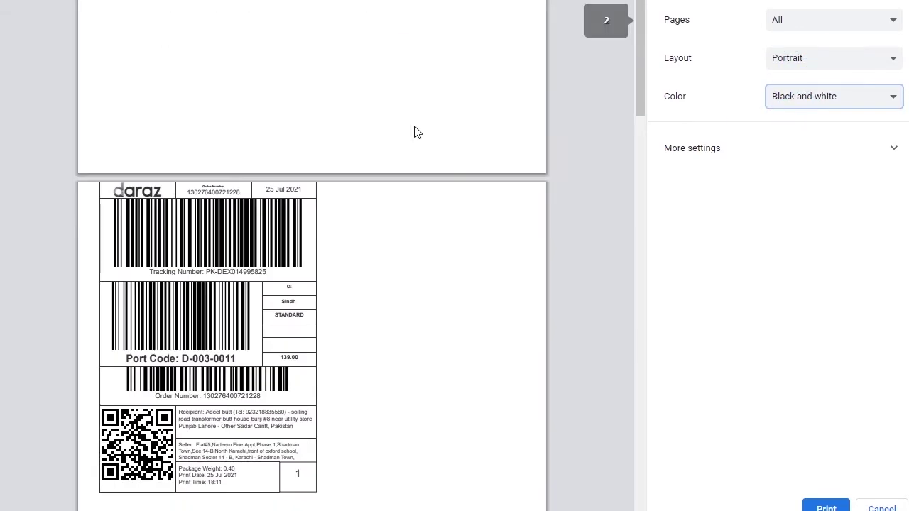
pyautogui.scroll(-5, 415, 130)
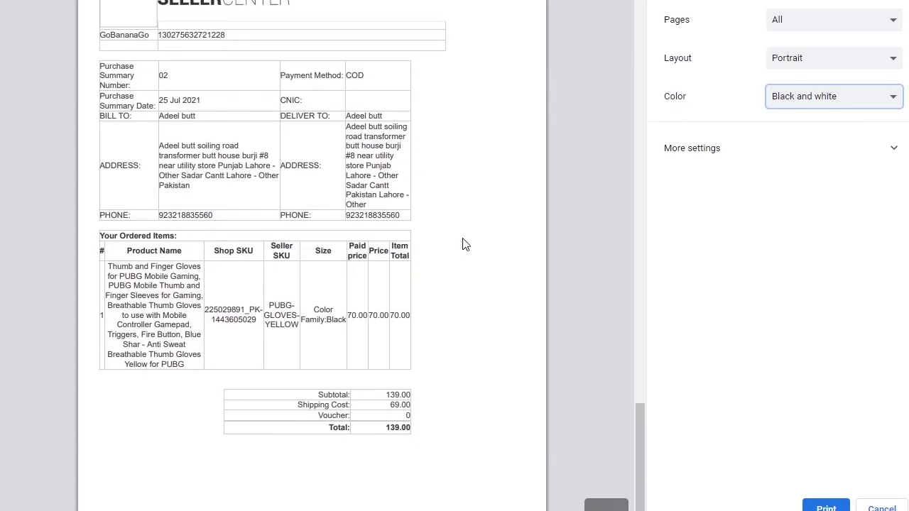
pyautogui.scroll(4, 586, 251)
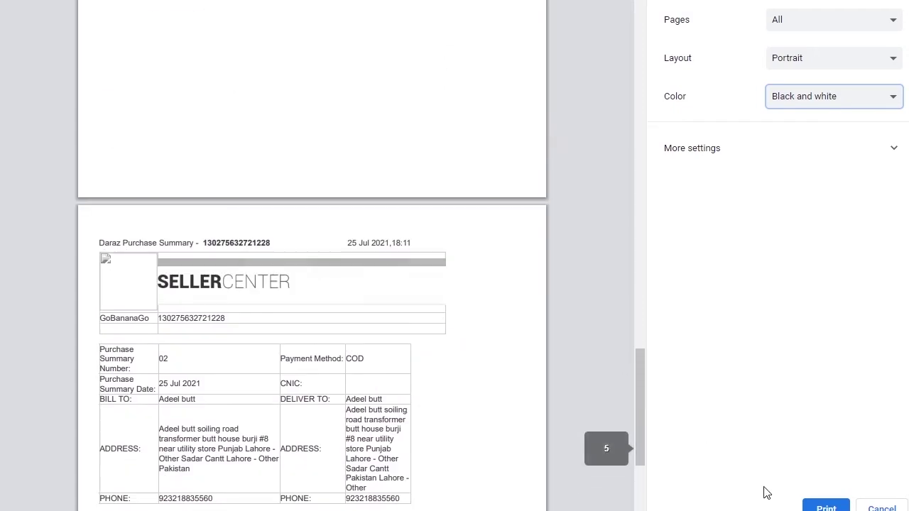
pyautogui.click(826, 507)
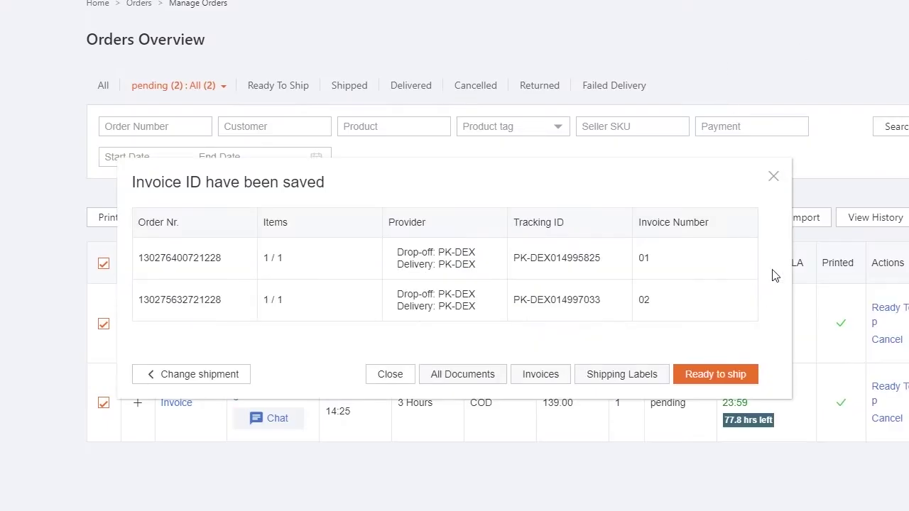
pyautogui.click(773, 176)
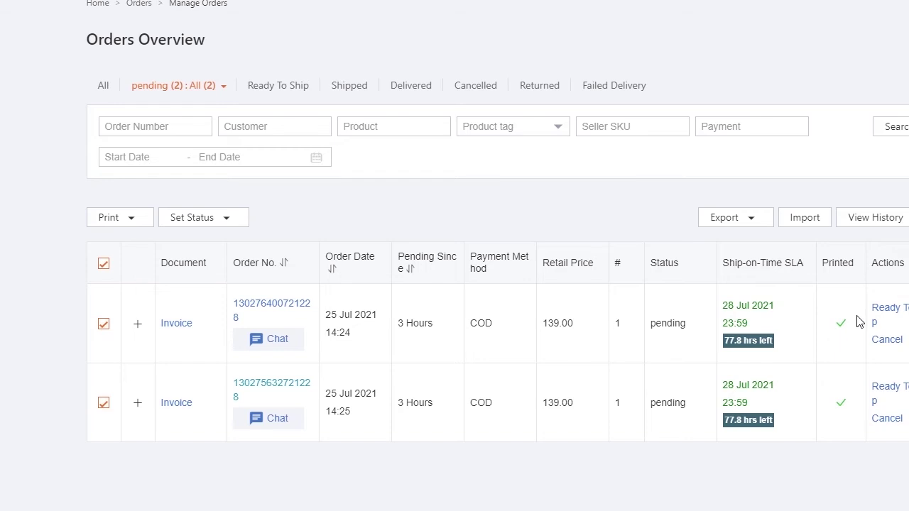
# Step: Open the Ready To Ship details of the first pending order, review its saved invoice ID and close them
pyautogui.click(892, 312)
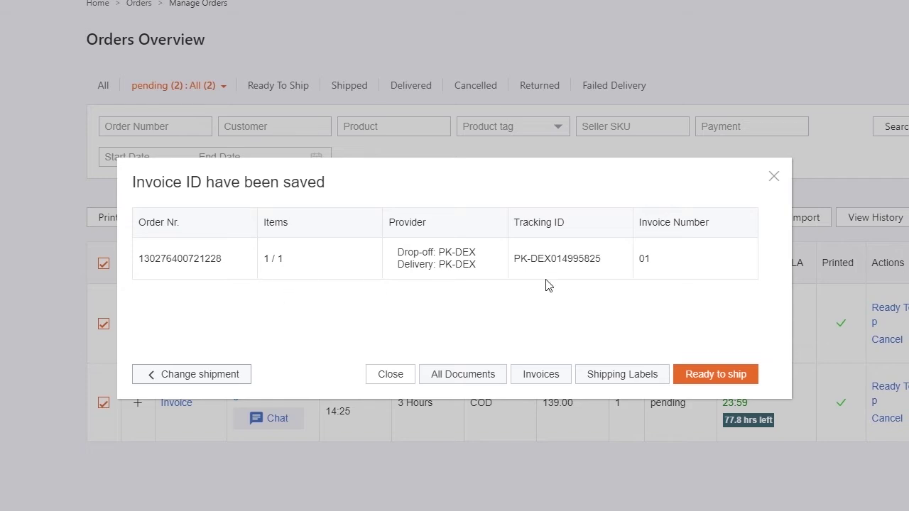
pyautogui.tripleClick(586, 172)
pyautogui.click(774, 176)
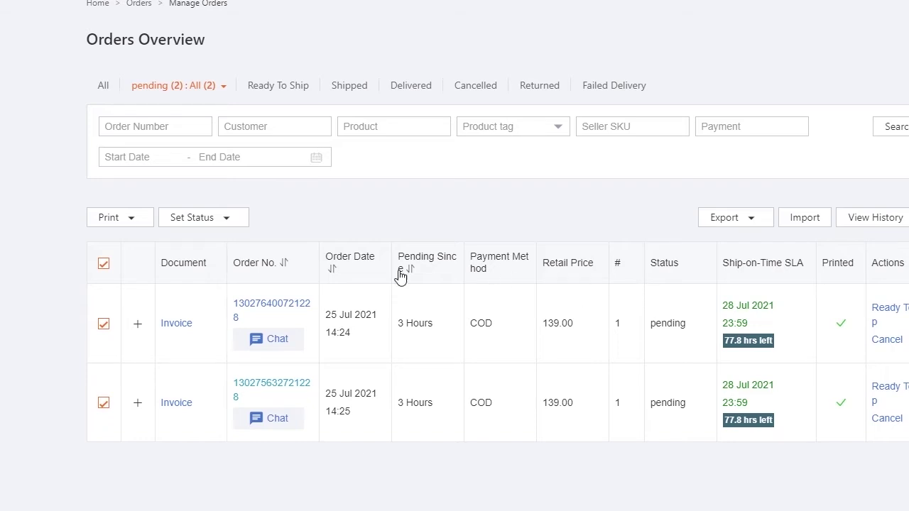
# Step: Set the first pending order's status to Ready To Ship and close the confirmation
pyautogui.click(889, 308)
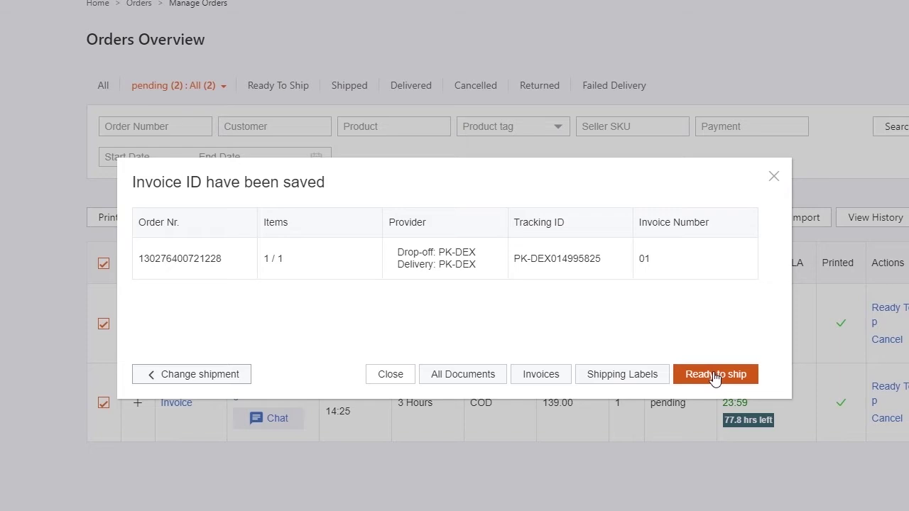
pyautogui.click(714, 376)
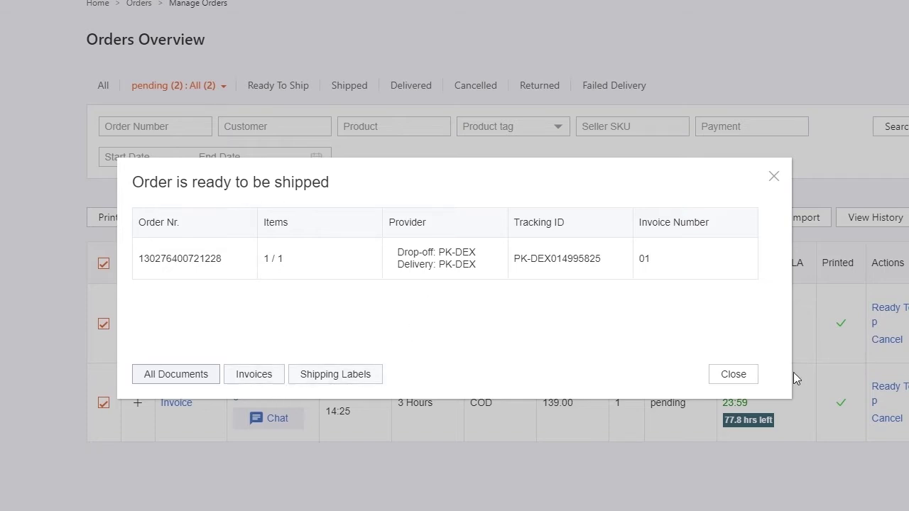
pyautogui.click(733, 377)
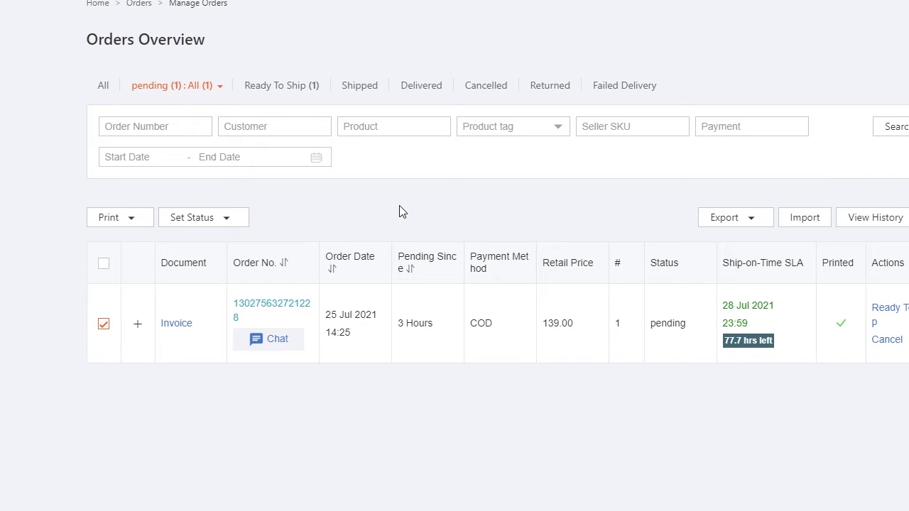
# Step: Compare the Ready To Ship, All and pending order lists to check each order's status
pyautogui.click(298, 86)
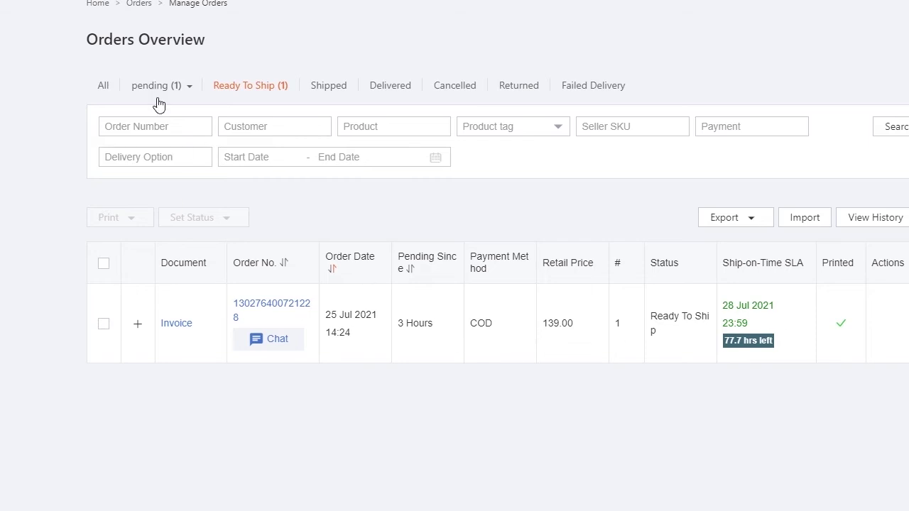
pyautogui.click(103, 87)
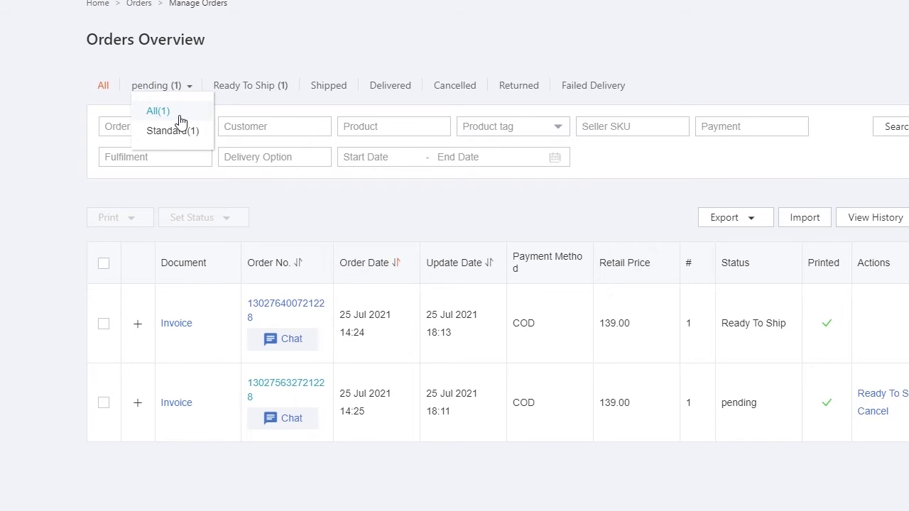
pyautogui.click(176, 112)
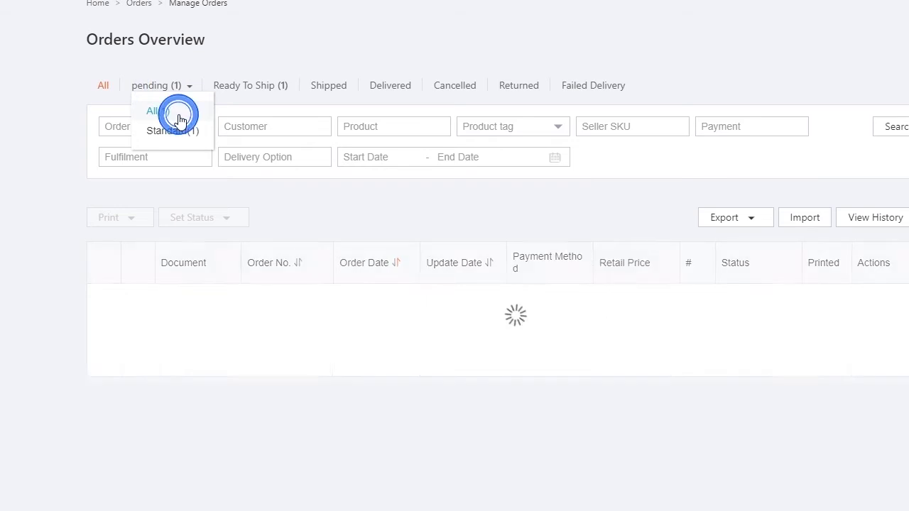
pyautogui.click(277, 90)
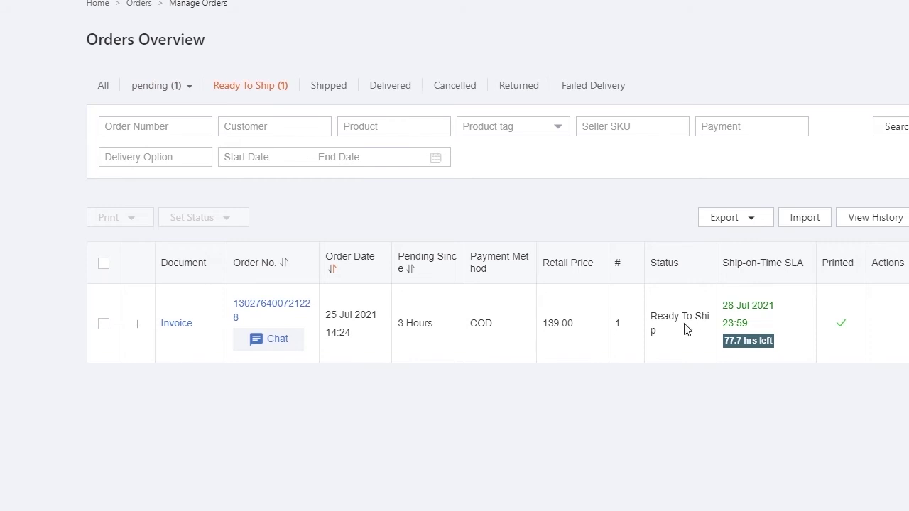
pyautogui.click(176, 81)
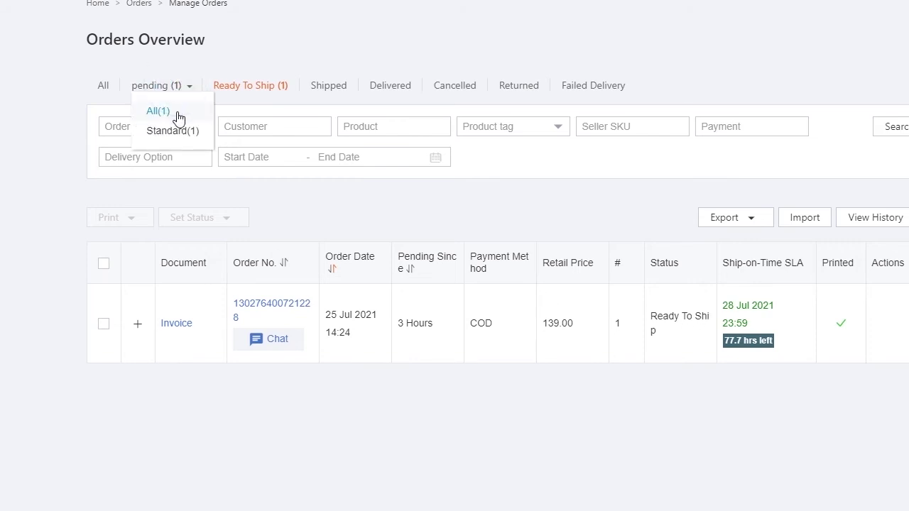
pyautogui.click(177, 113)
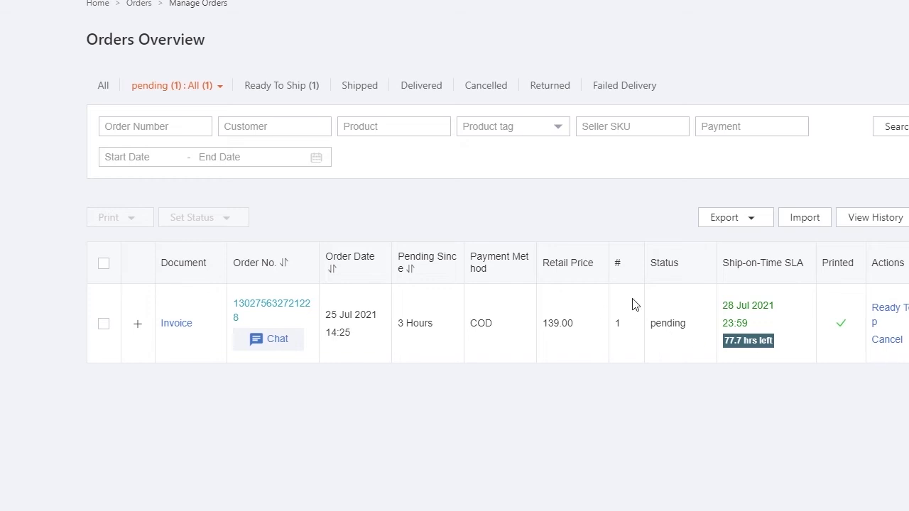
pyautogui.click(302, 92)
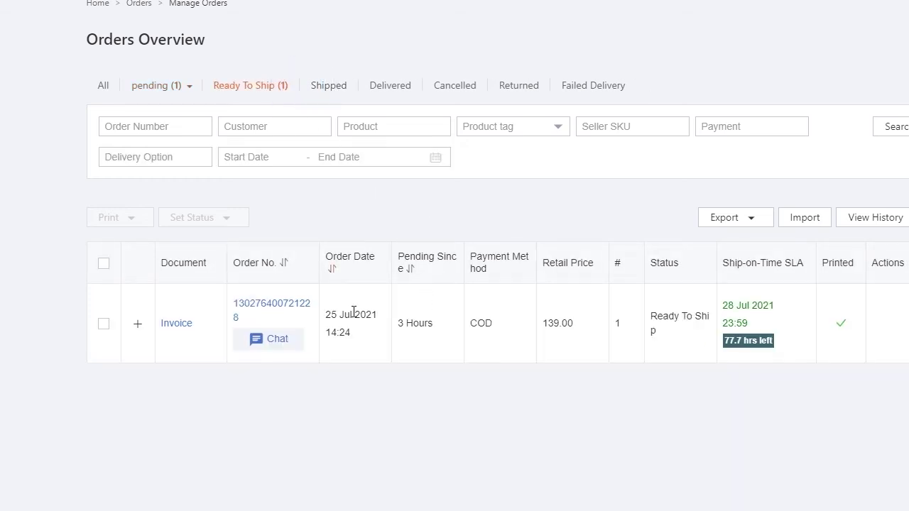